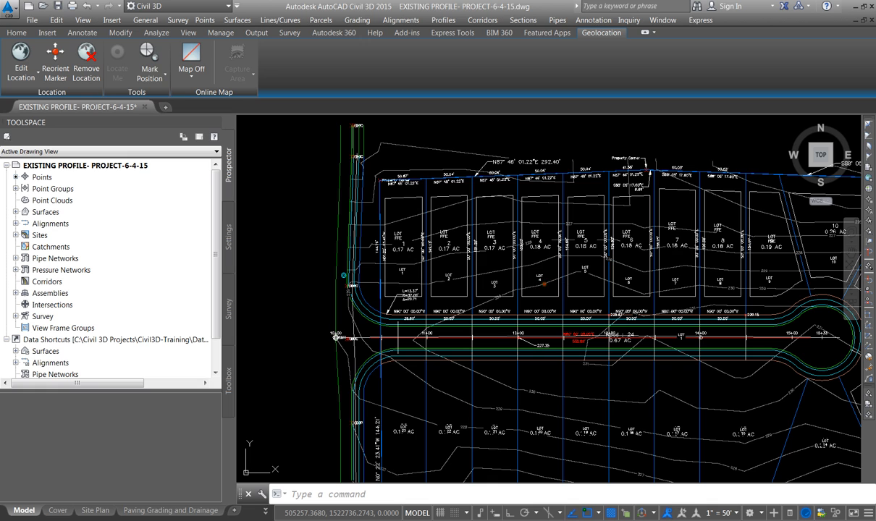
Create a surface profile from the Existing surface along the Road alignment and proceed to drawing it in a profile view
left_click(544, 285)
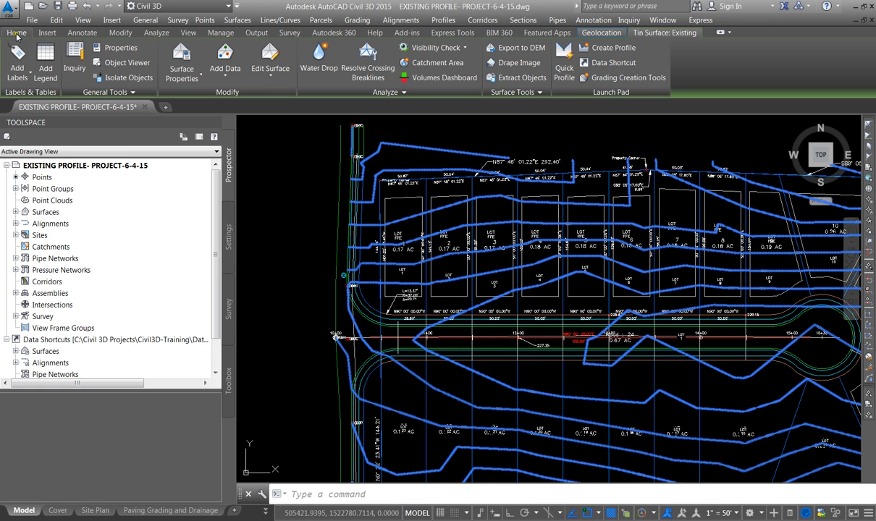
key("Escape")
left_click(17, 32)
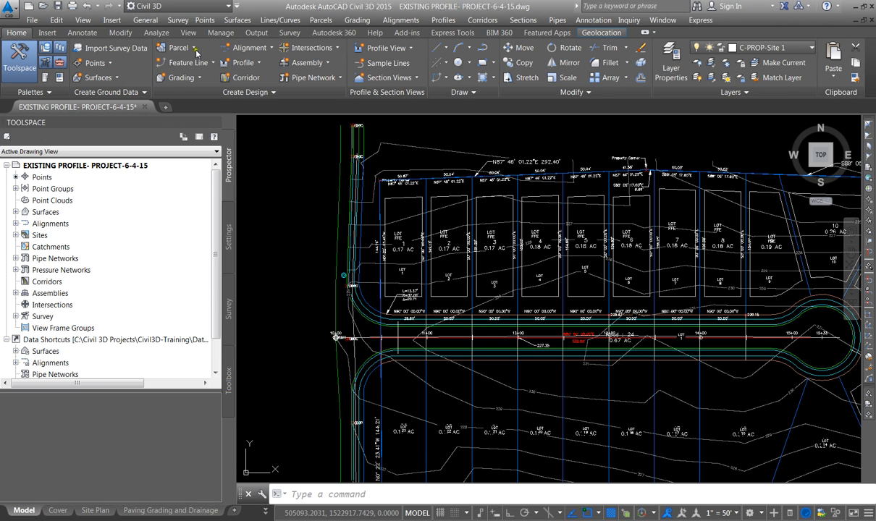
left_click(260, 67)
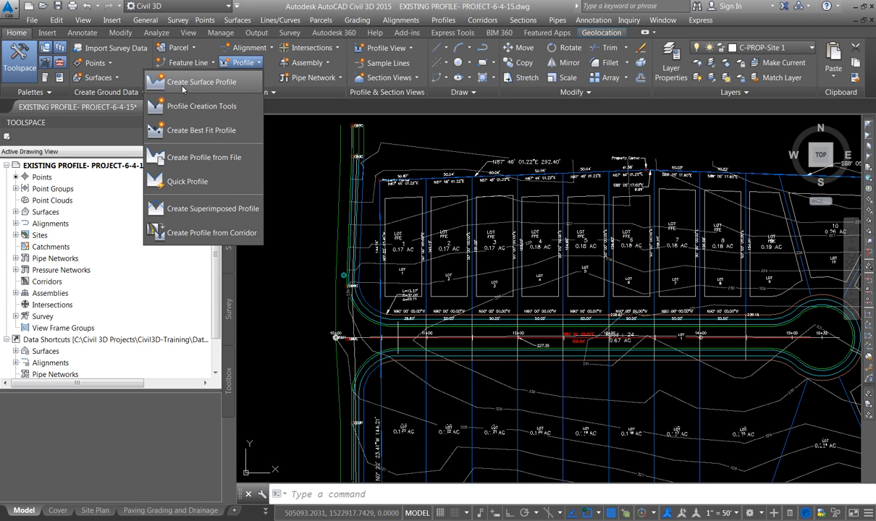
left_click(182, 84)
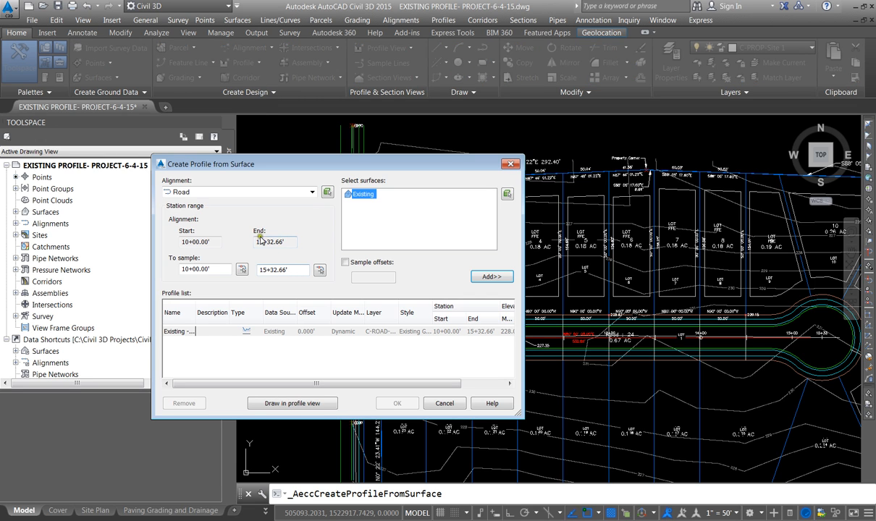
left_click(192, 191)
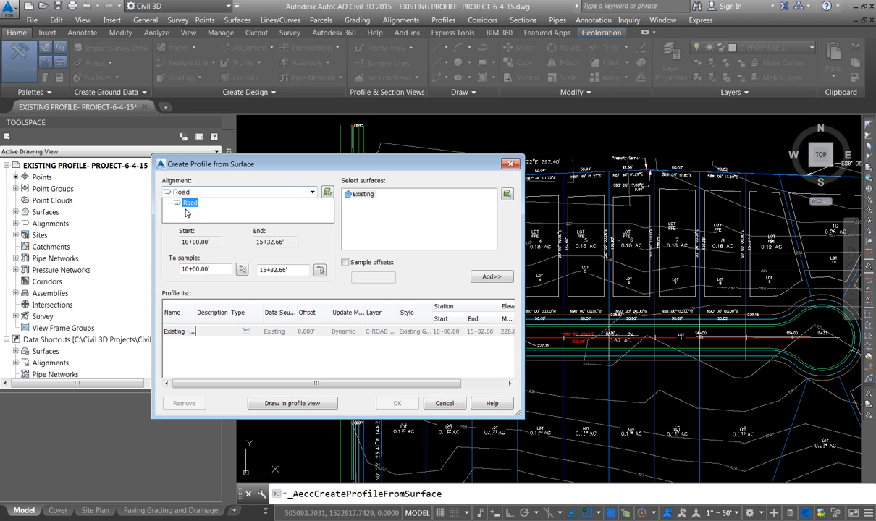
left_click(362, 199)
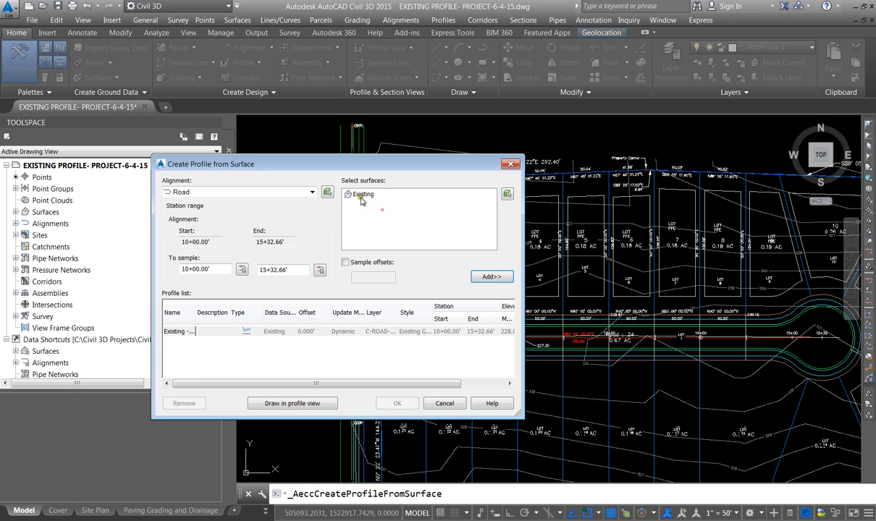
left_click(363, 195)
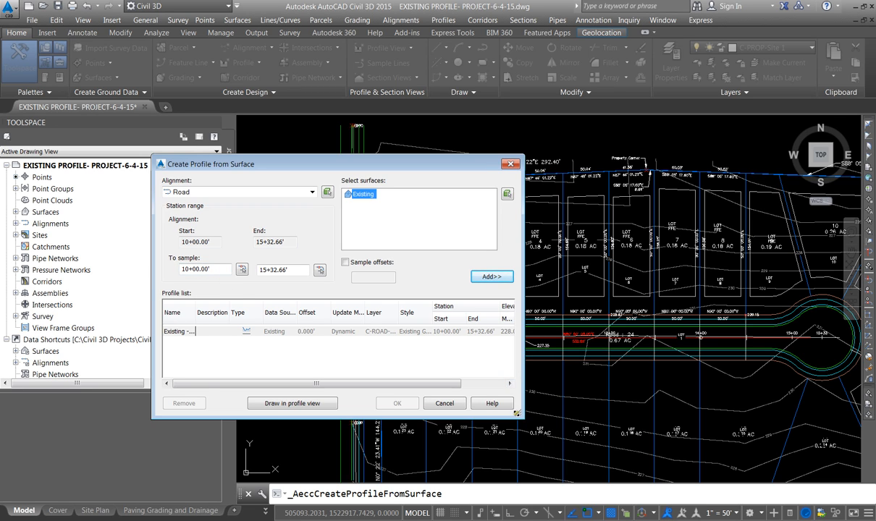
left_click_drag(520, 417, 714, 417)
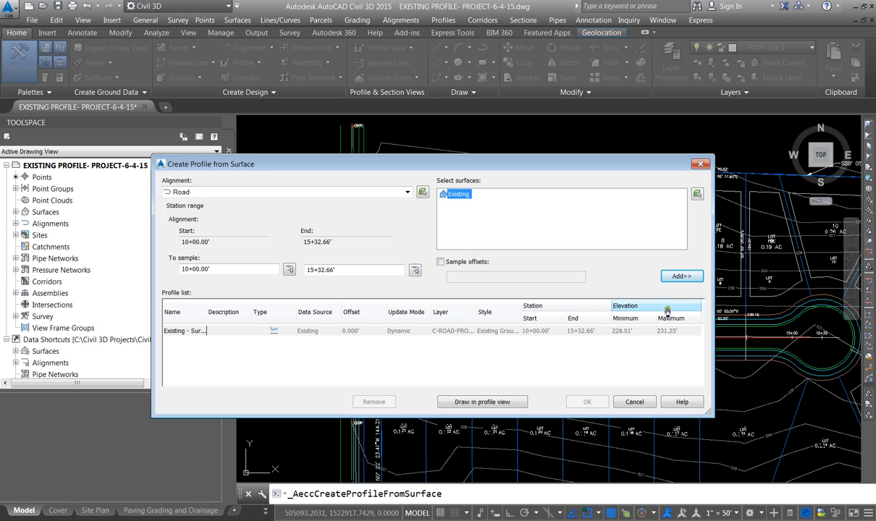
left_click(475, 402)
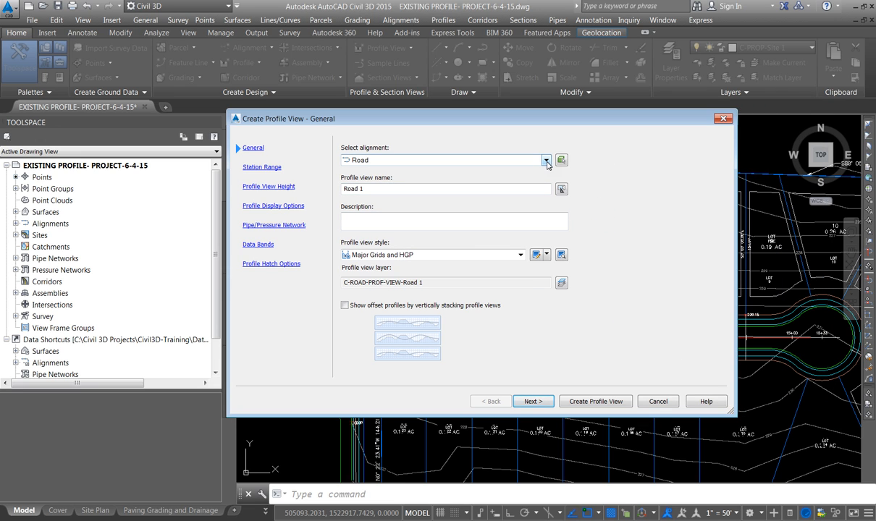
Keep the profile view name Road 1 and the Major Grids and HGP style, and proceed to the station range
left_click(380, 190)
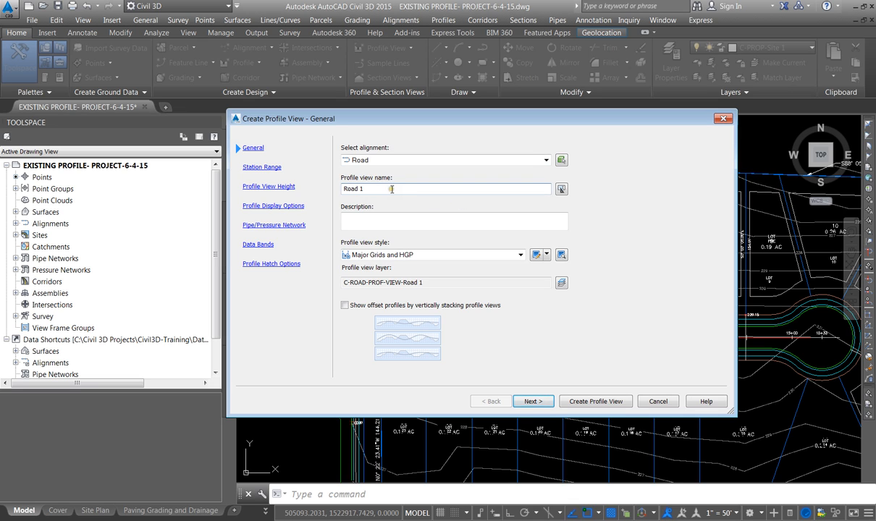
left_click(402, 255)
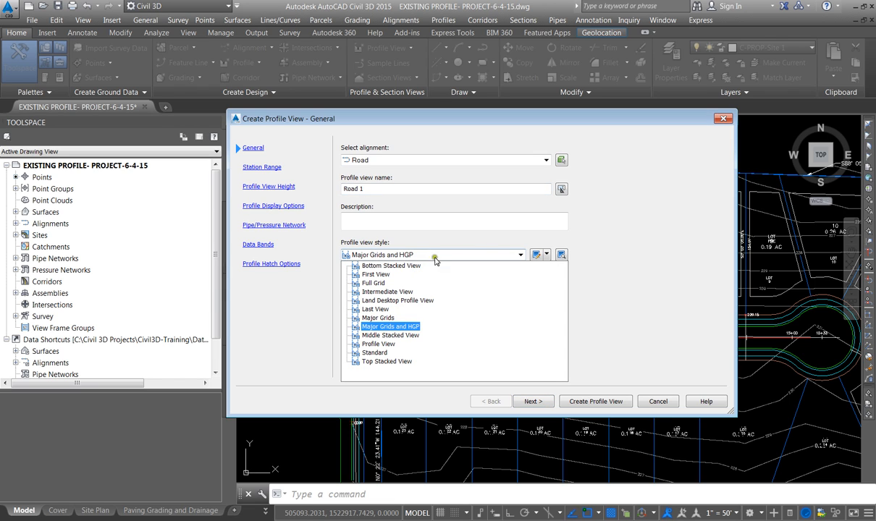
left_click(497, 238)
left_click(521, 255)
left_click(522, 254)
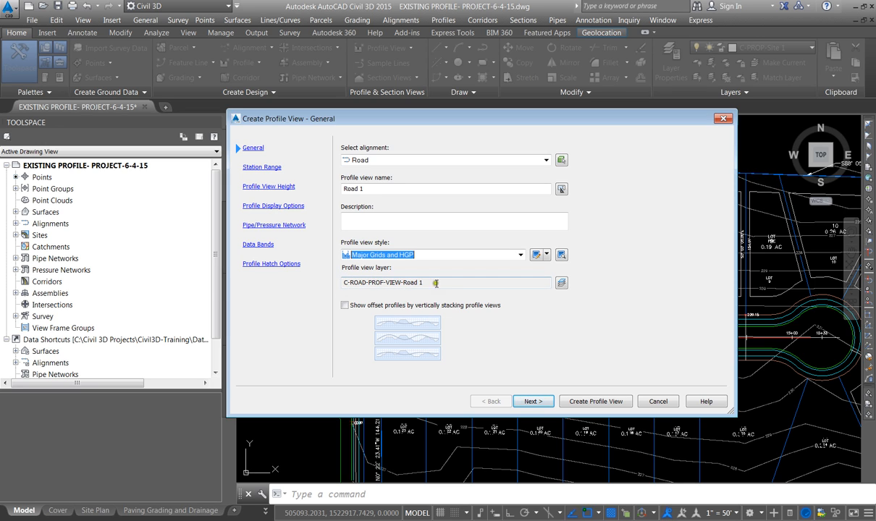
left_click(532, 404)
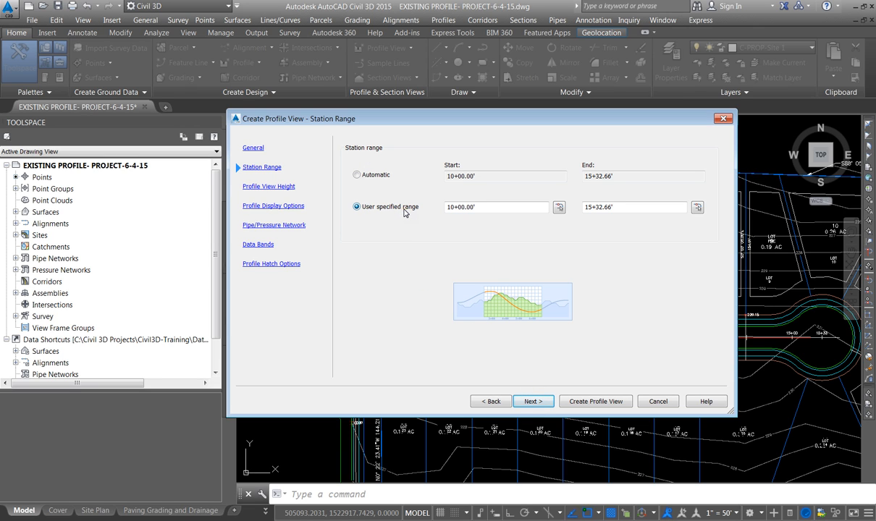
Set the user-specified station range to start at 9+75.00' and keep the end at 15+32.66'
left_click_drag(478, 207, 400, 210)
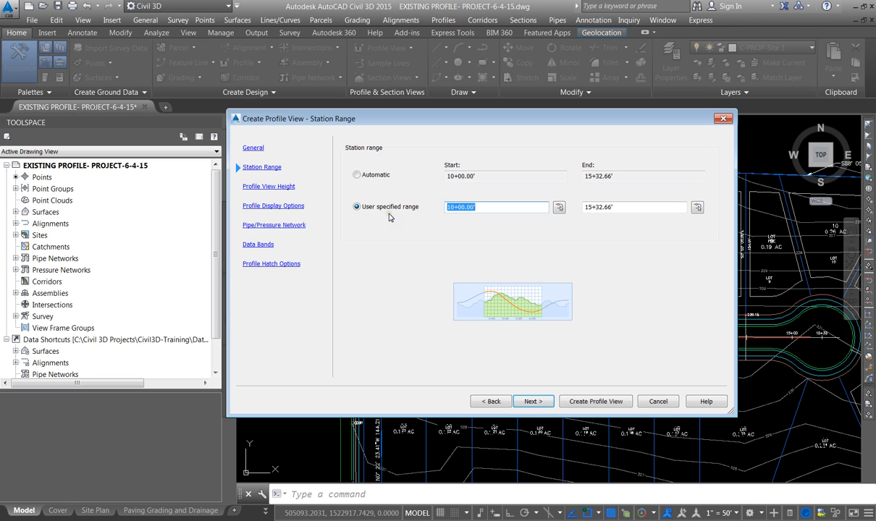
type("9+75")
left_click(621, 206)
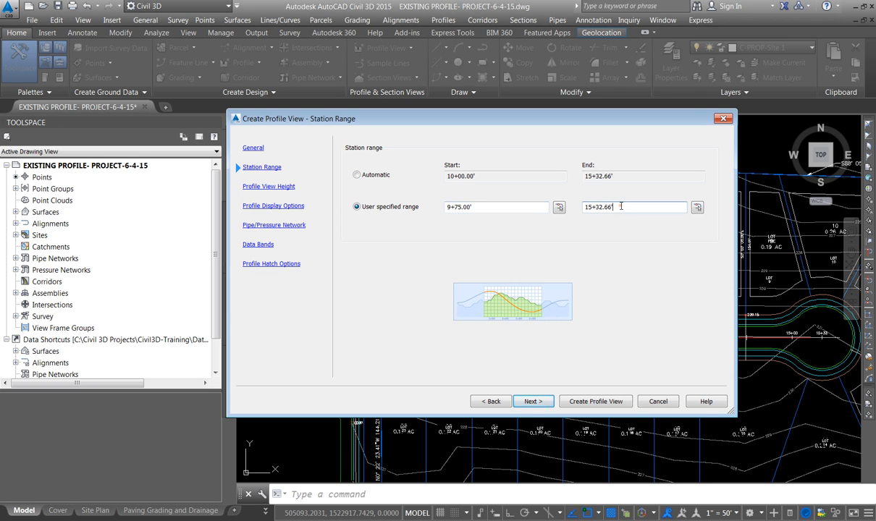
left_click(540, 404)
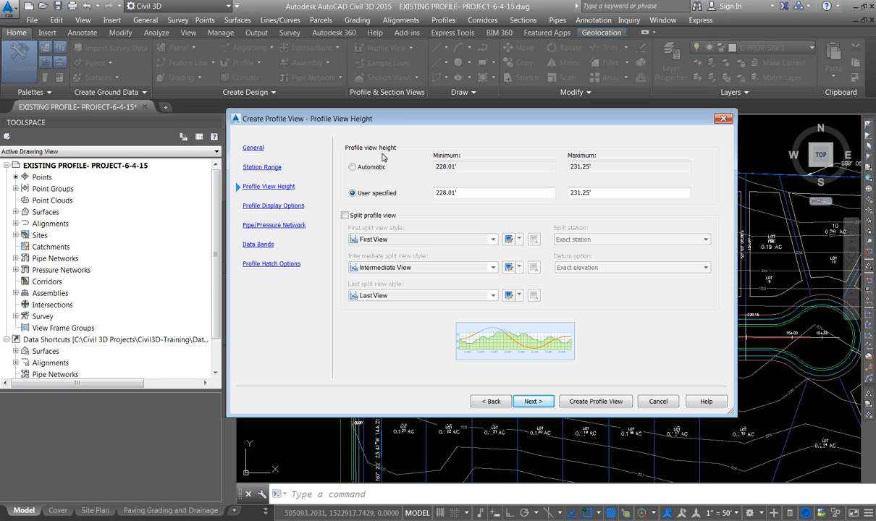
Set the user-specified profile view height to a minimum of 215' and a maximum of 240'
left_click(460, 192)
left_click_drag(443, 193, 381, 195)
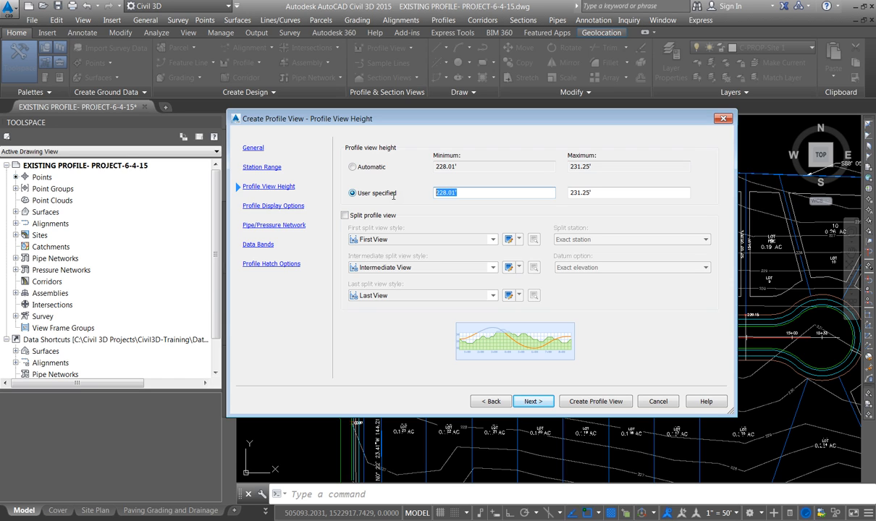
type("215")
double_click(432, 193)
left_click(587, 192)
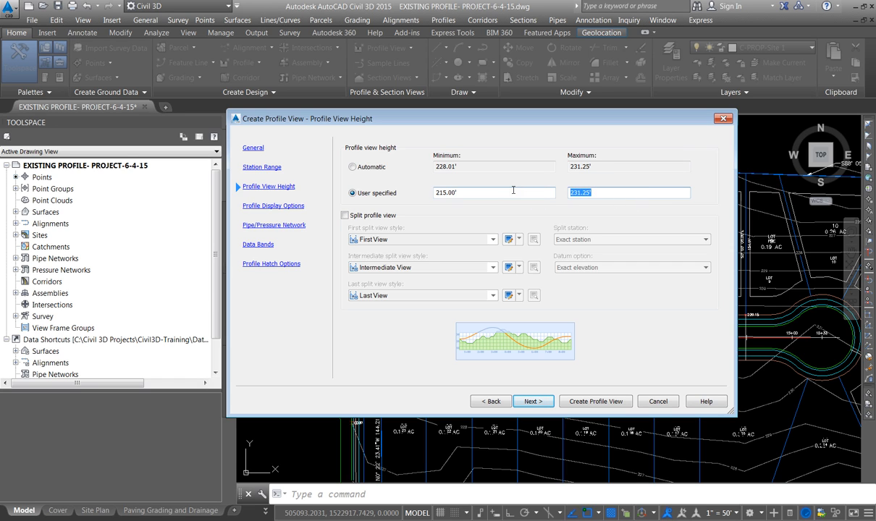
type("240")
left_click(534, 404)
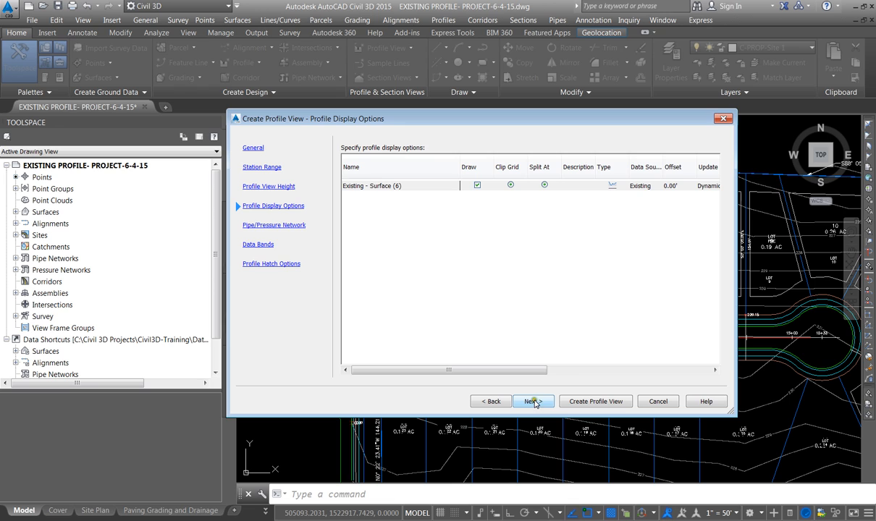
Accept the existing surface profile's display options and leave the Storm 1, SEWER 1 and WATERMAIN EX networks unselected
left_click(670, 370)
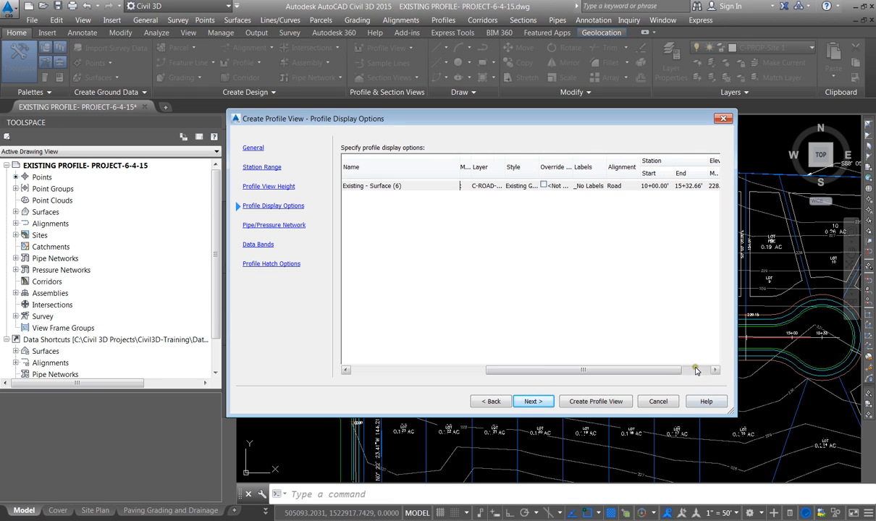
left_click_drag(606, 370, 635, 370)
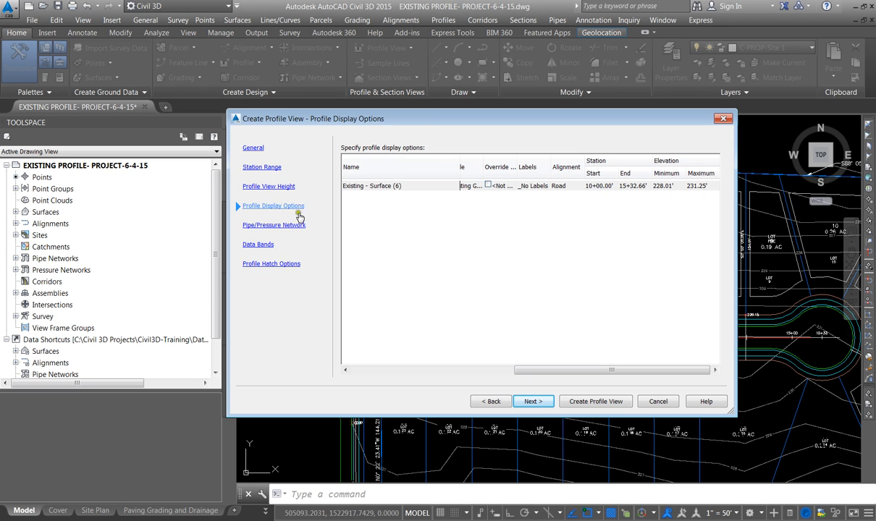
left_click(407, 371)
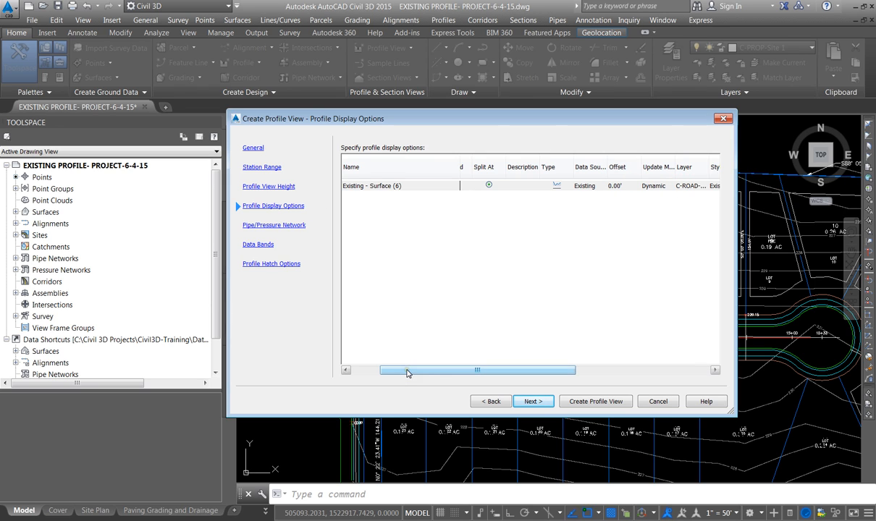
left_click(534, 403)
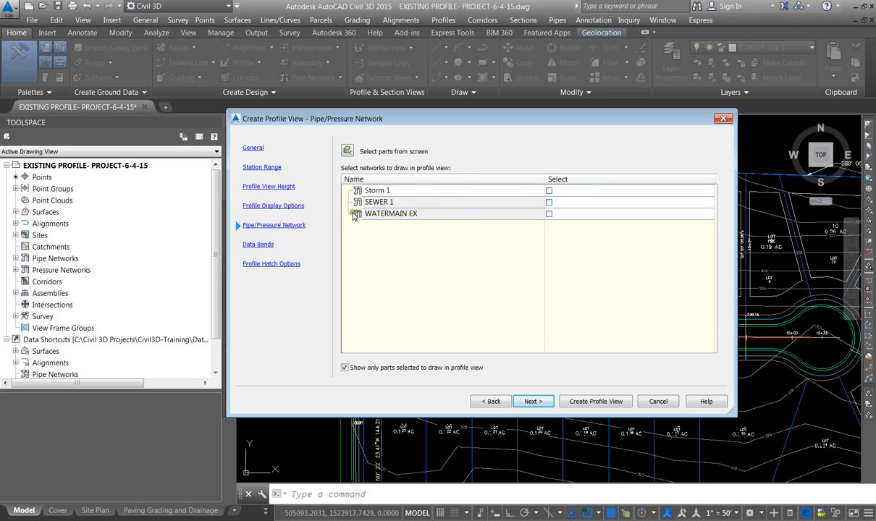
left_click(344, 367)
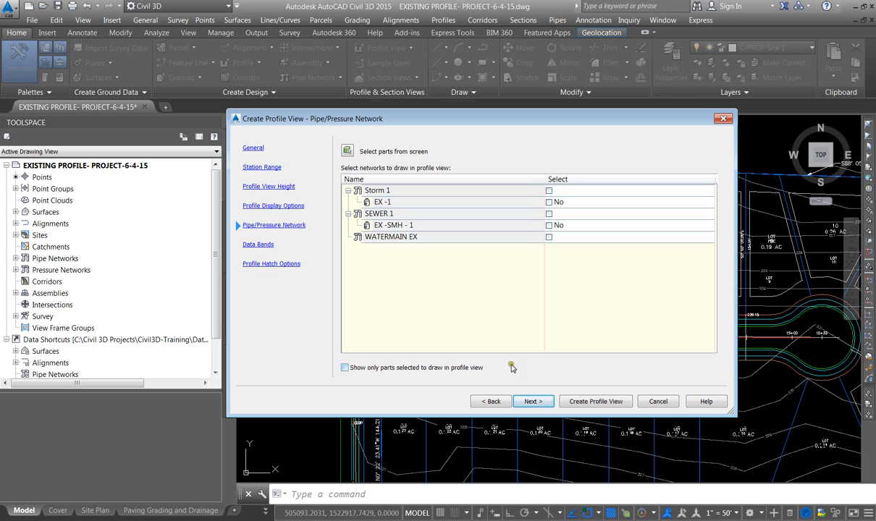
left_click(344, 367)
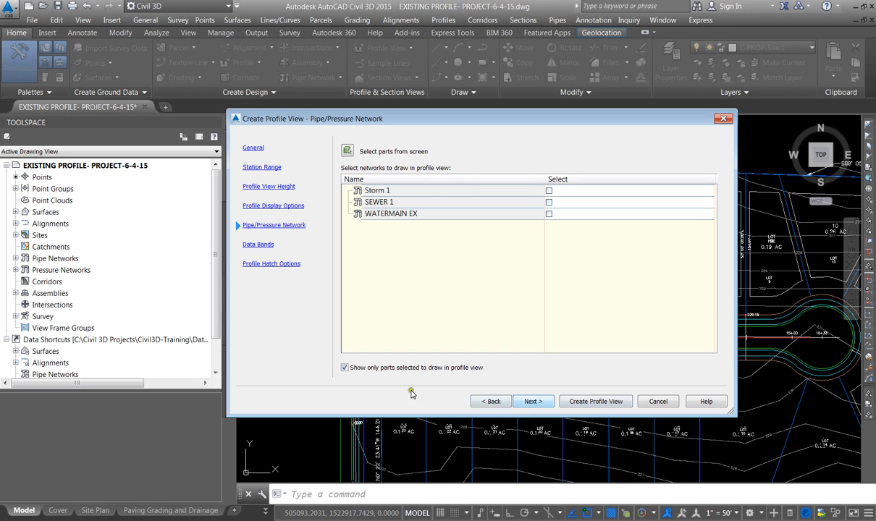
left_click(533, 402)
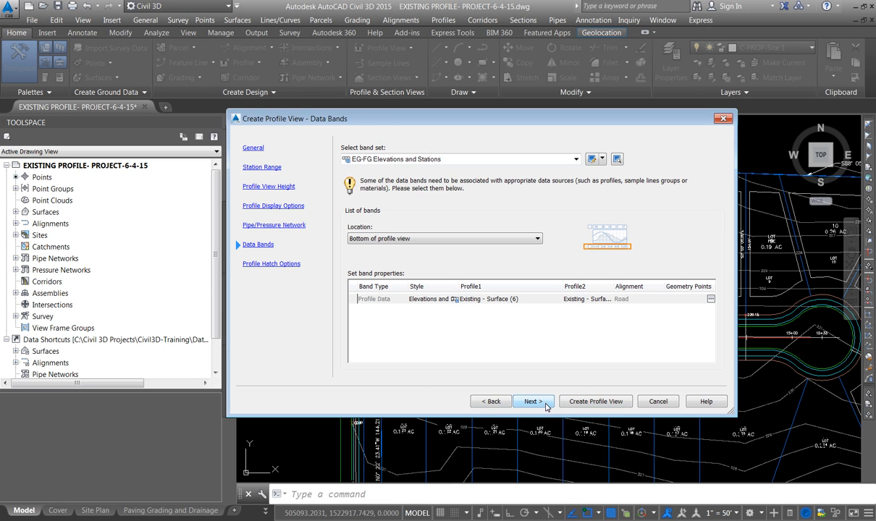
Keep the EG-FG Elevations and Stations band set, with the existing surface profile as Profile2, and proceed to the hatch options
left_click(413, 161)
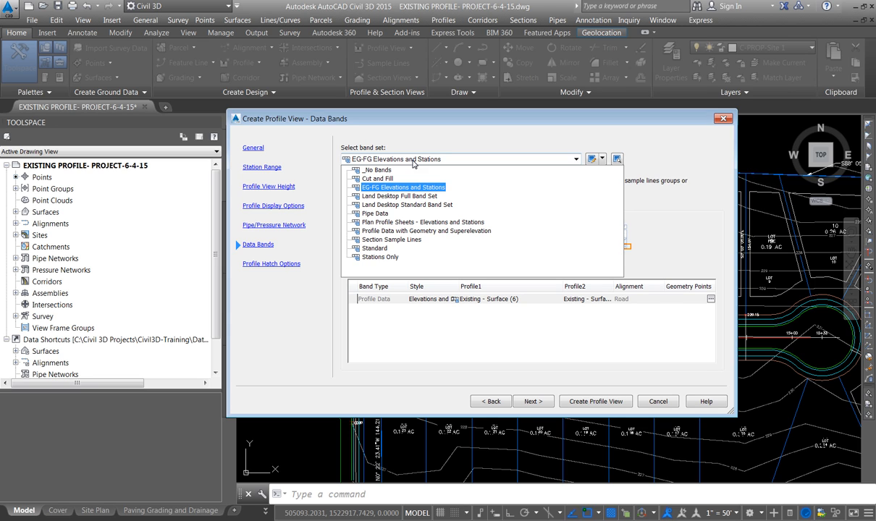
left_click(414, 160)
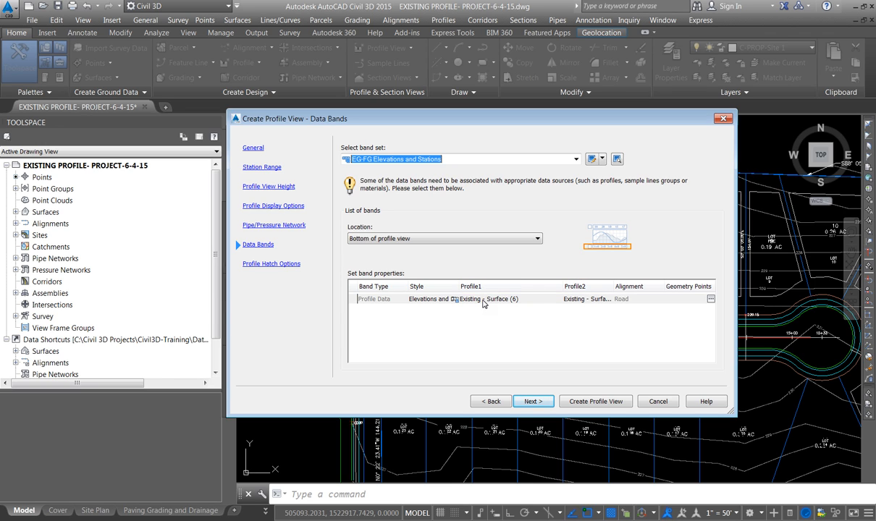
left_click(599, 303)
left_click(590, 303)
left_click(588, 301)
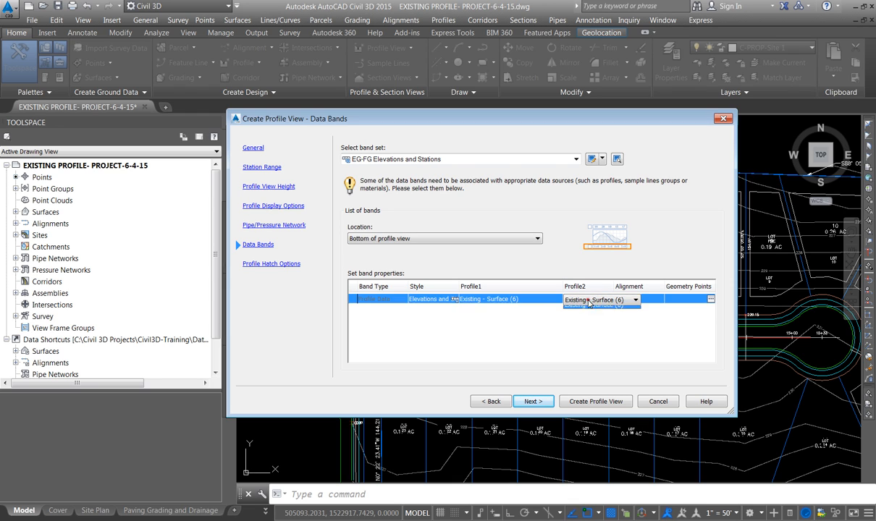
left_click(588, 301)
left_click(526, 321)
left_click(578, 303)
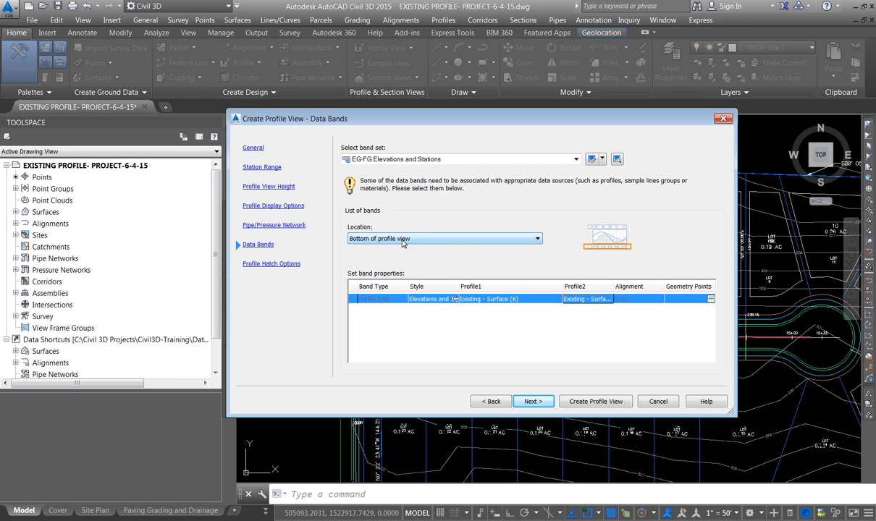
left_click(534, 402)
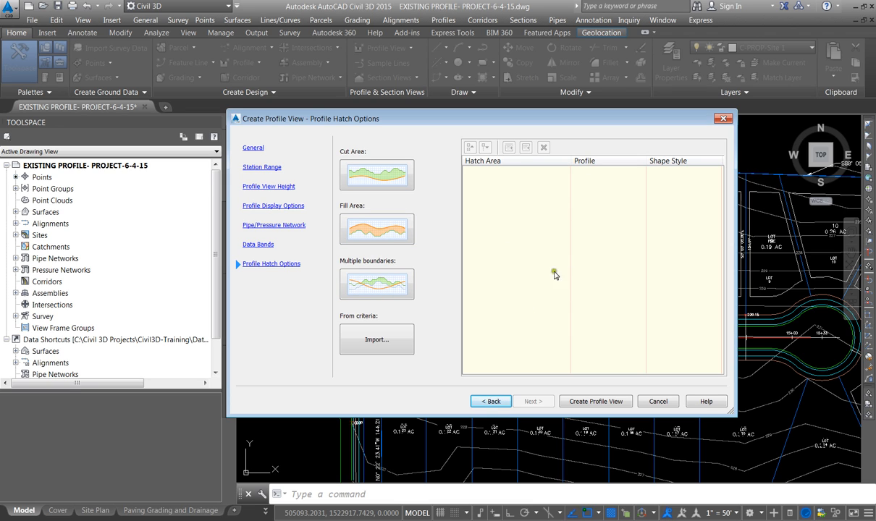
Create the profile view without hatching and place its origin on the long cyan horizontal line near its left end
left_click(582, 402)
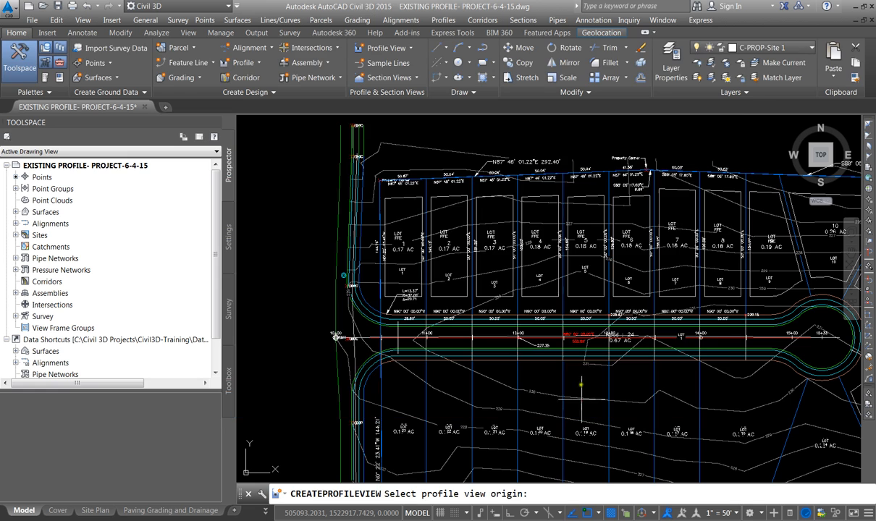
scroll(615, 356, "down", 5)
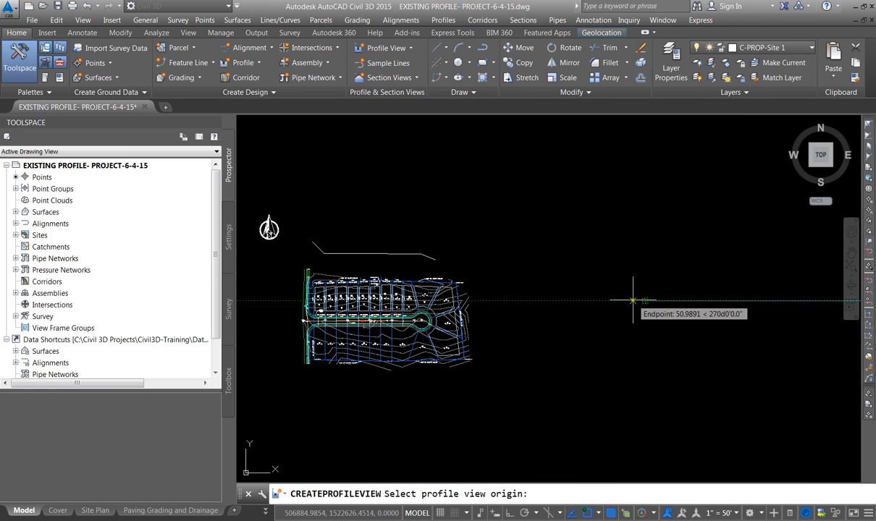
scroll(638, 302, "down", 6)
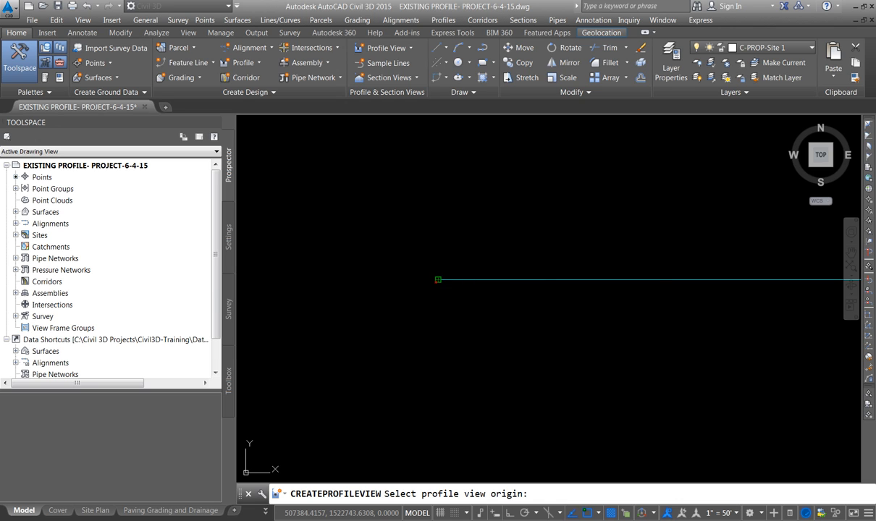
left_click(438, 281)
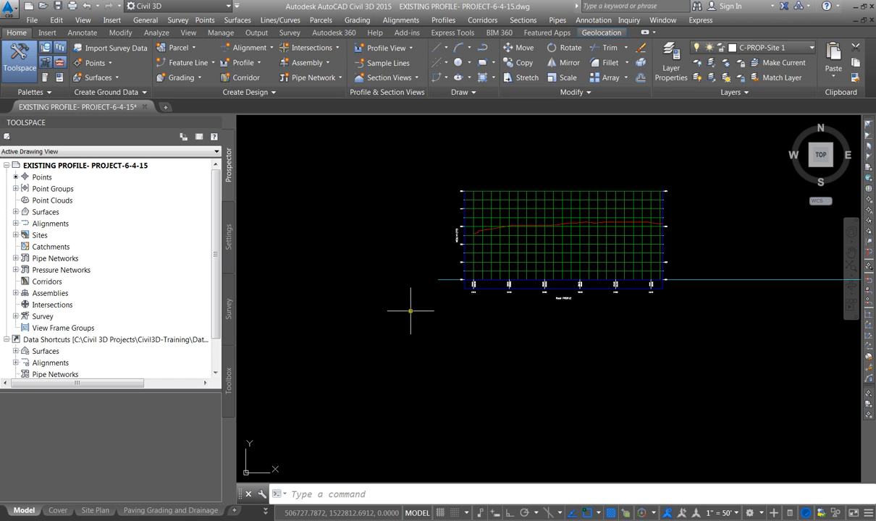
Examine the new Road profile view: the existing ground line, the elevation axis, and the station and elevation labels in the band
scroll(515, 187, "up", 3)
scroll(288, 271, "down", 2)
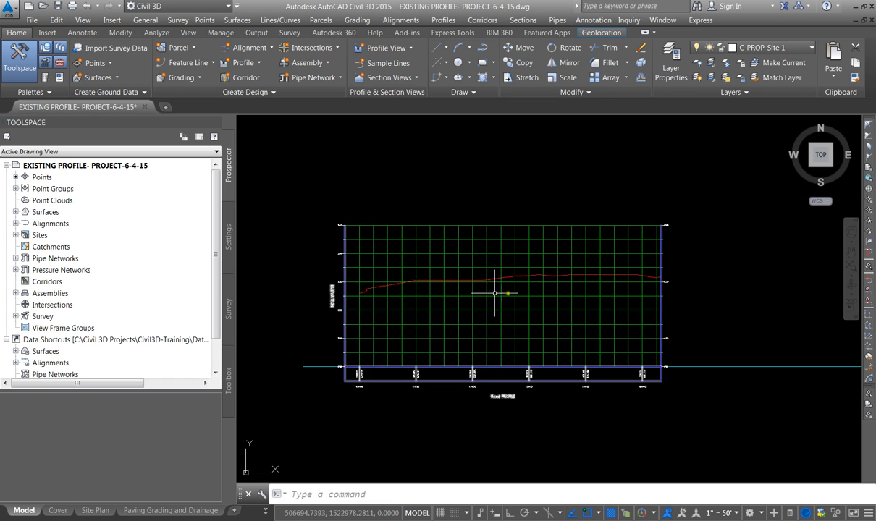
scroll(453, 285, "up", 3)
scroll(453, 284, "down", 4)
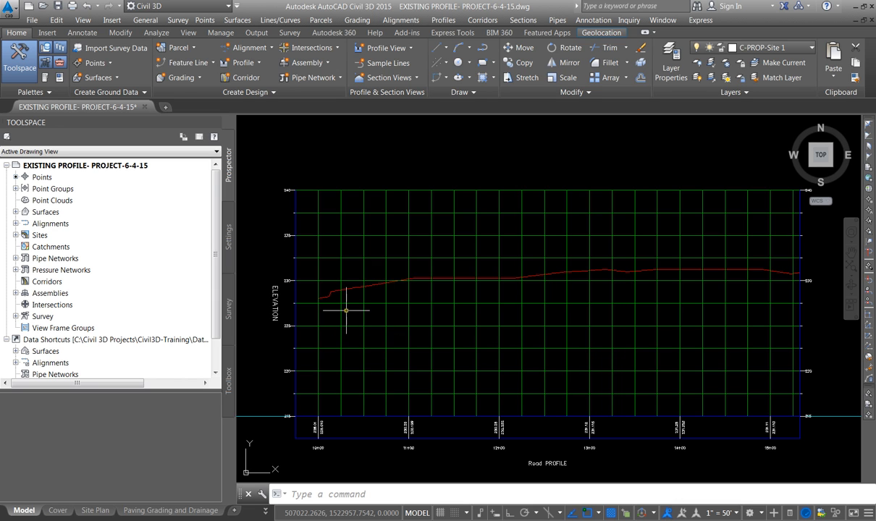
scroll(355, 369, "down", 1)
scroll(335, 388, "up", 3)
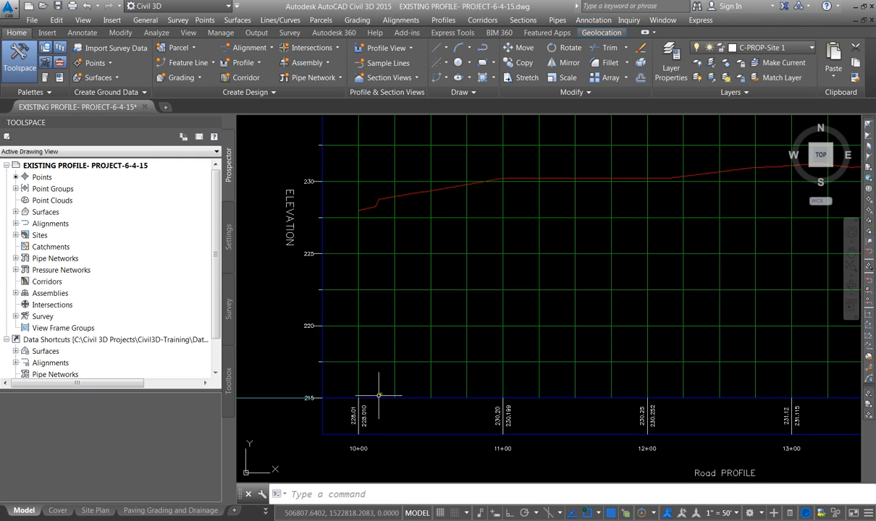
scroll(346, 391, "up", 4)
scroll(344, 385, "down", 2)
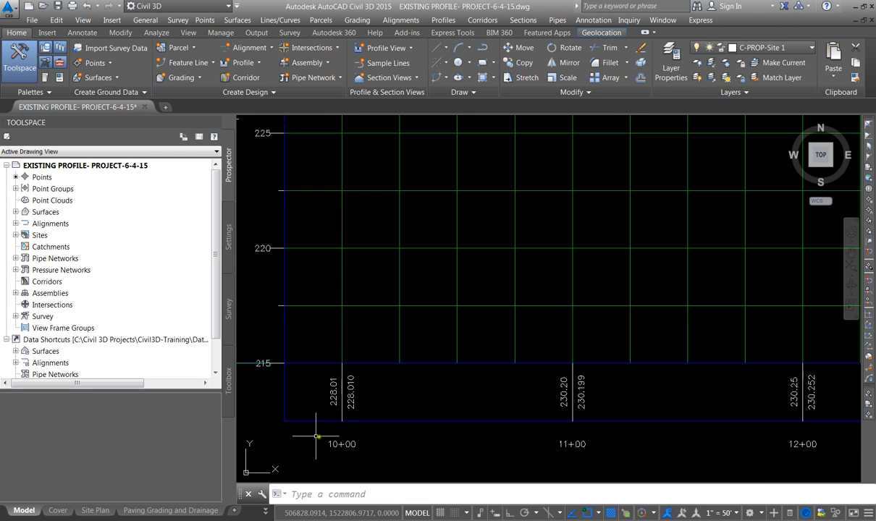
scroll(320, 397, "down", 4)
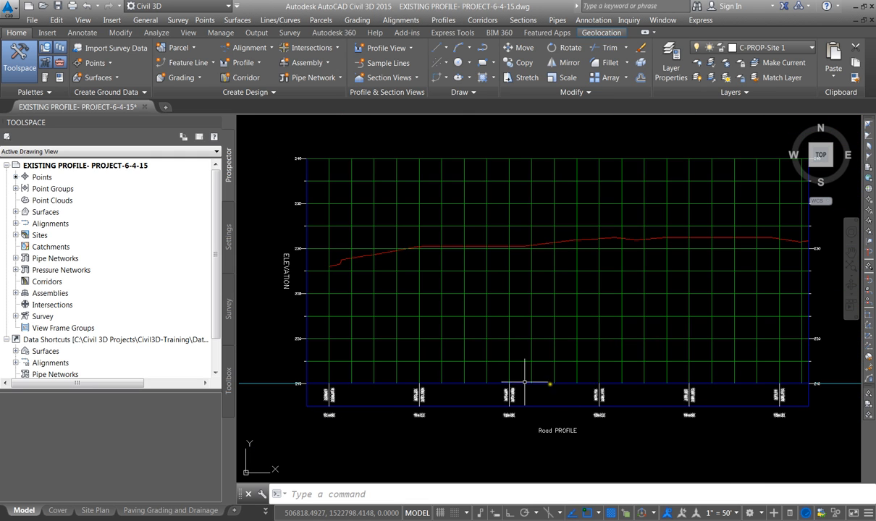
scroll(323, 399, "up", 6)
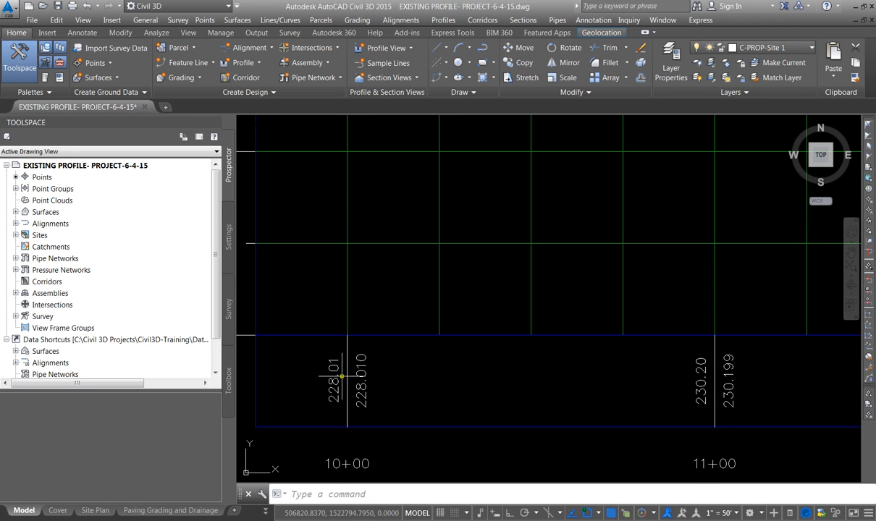
scroll(382, 385, "down", 6)
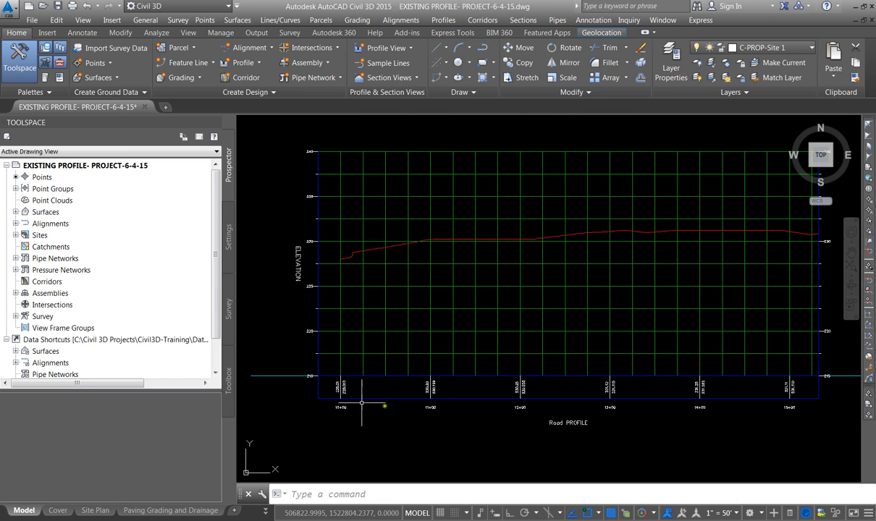
scroll(336, 371, "up", 4)
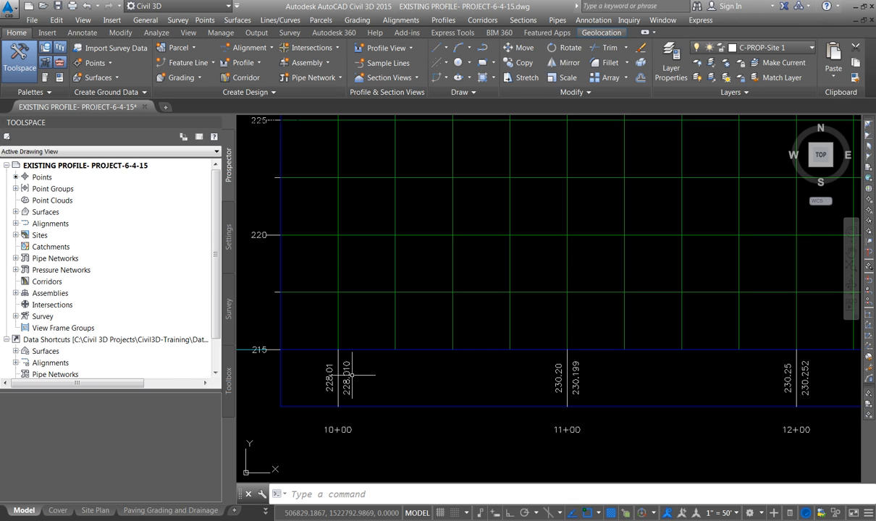
Check in the Display options that Display Layout and Model tabs is enabled, and accept the settings
left_click(305, 494)
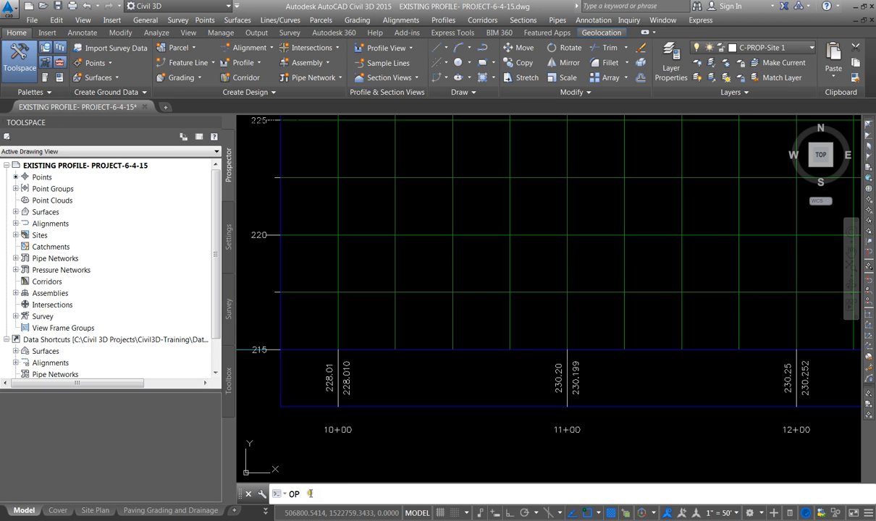
key("Return")
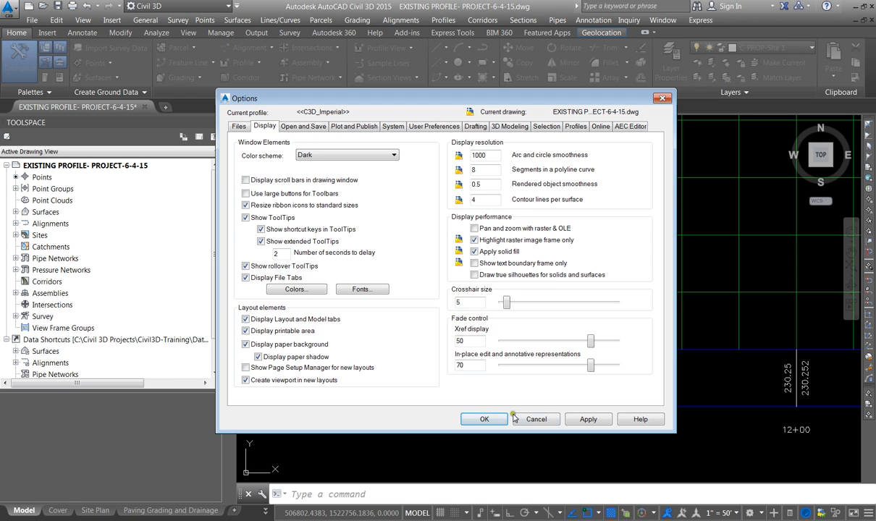
left_click(486, 420)
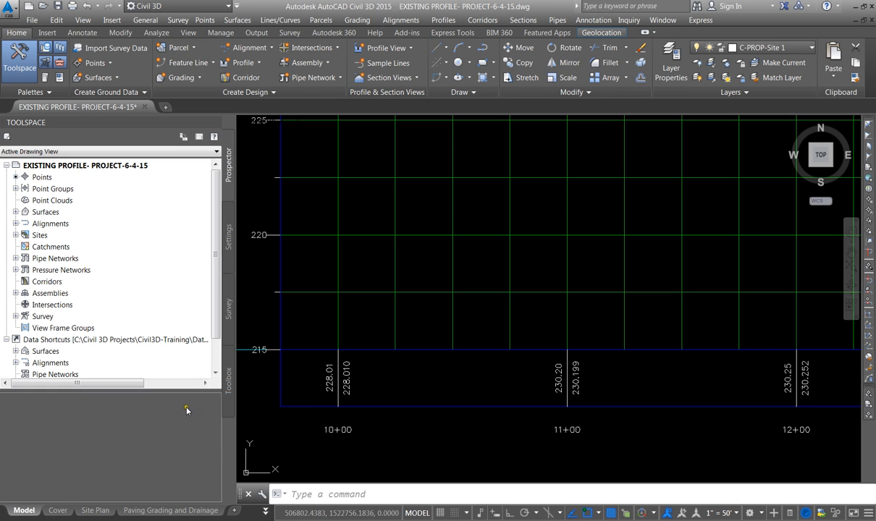
Open the Plan and Profile layout and inspect how the site plan and the profile view fit on the sheet
left_click(171, 510)
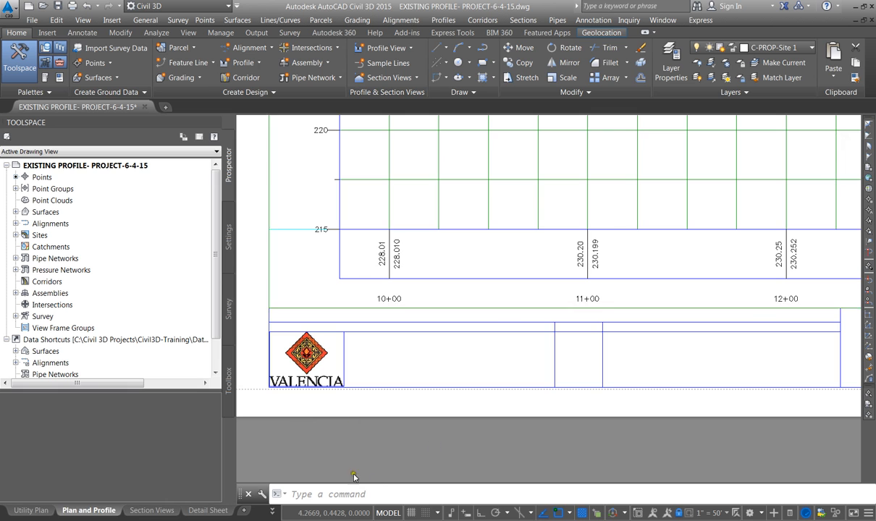
scroll(410, 309, "down", 6)
scroll(597, 203, "up", 4)
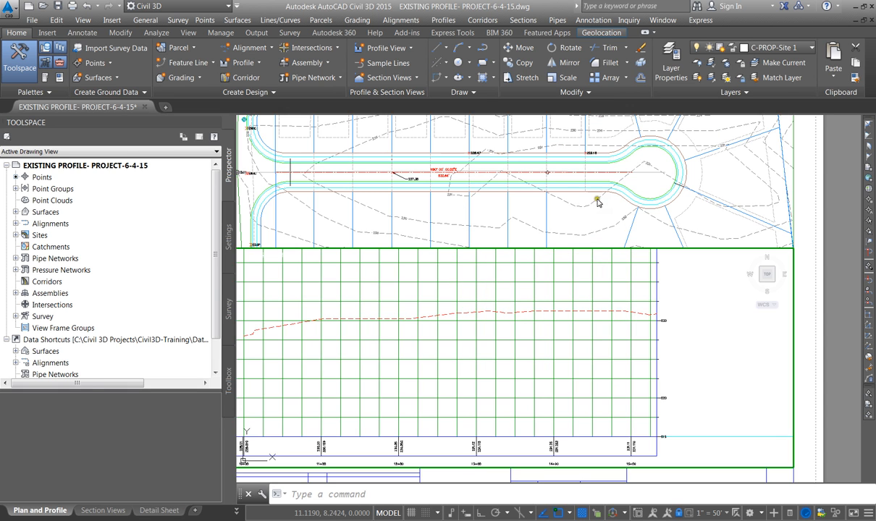
scroll(595, 210, "down", 2)
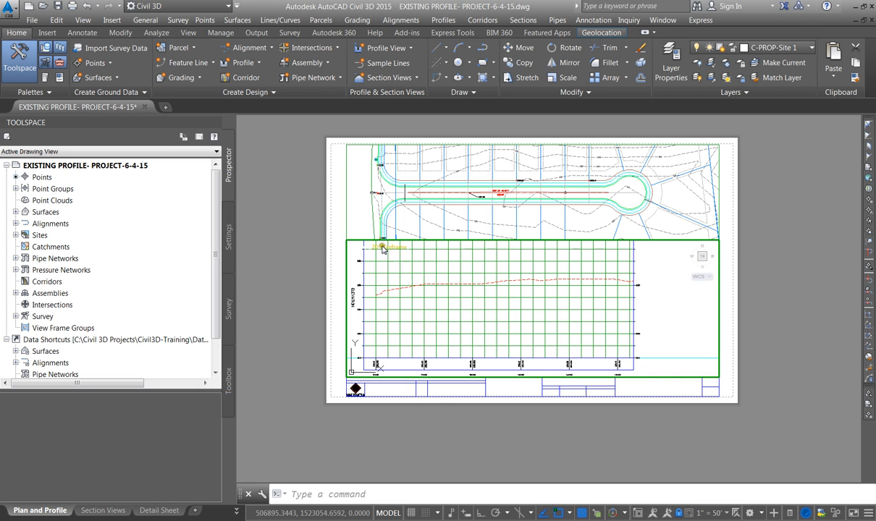
Leave the active profile viewport and return to paper space, with the whole Plan and Profile sheet in view
scroll(381, 245, "up", 2)
double_click(313, 230)
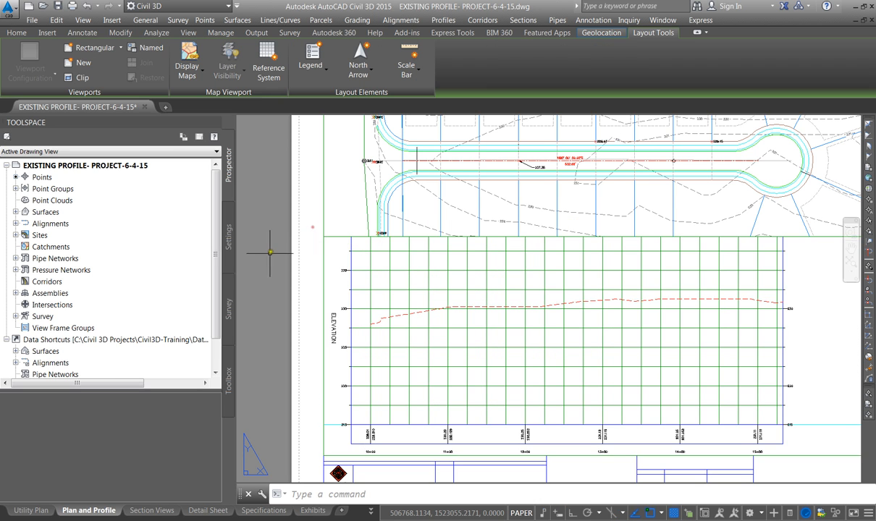
scroll(257, 246, "down", 2)
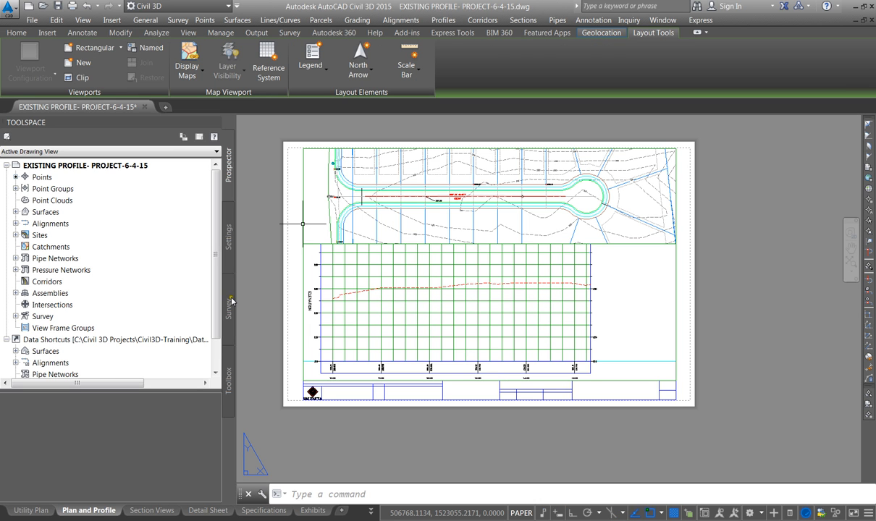